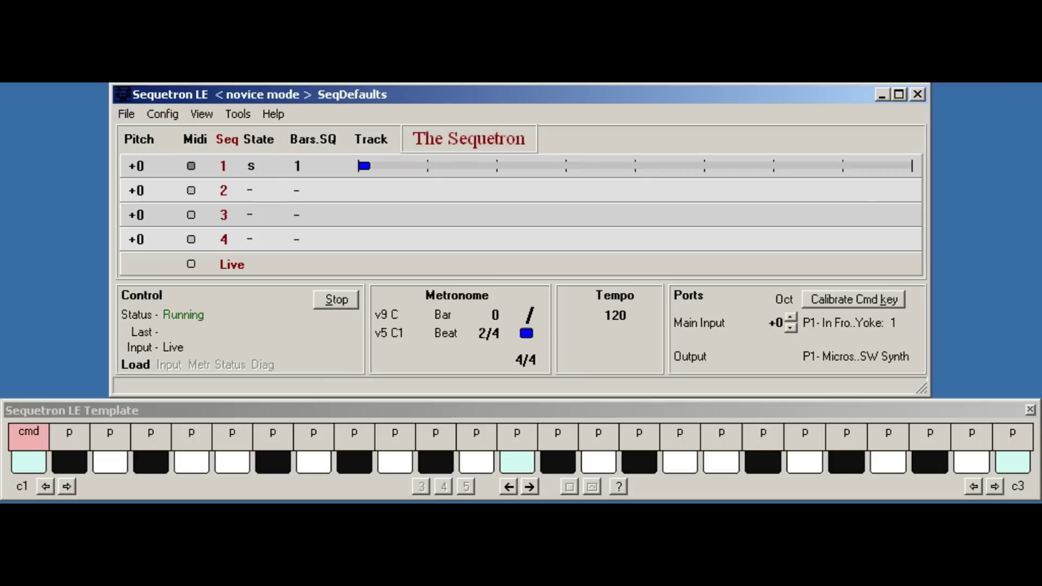
Step: Prime sequence 2 to record next using the cmd, seq 2 and rec keys
left_click(36, 460)
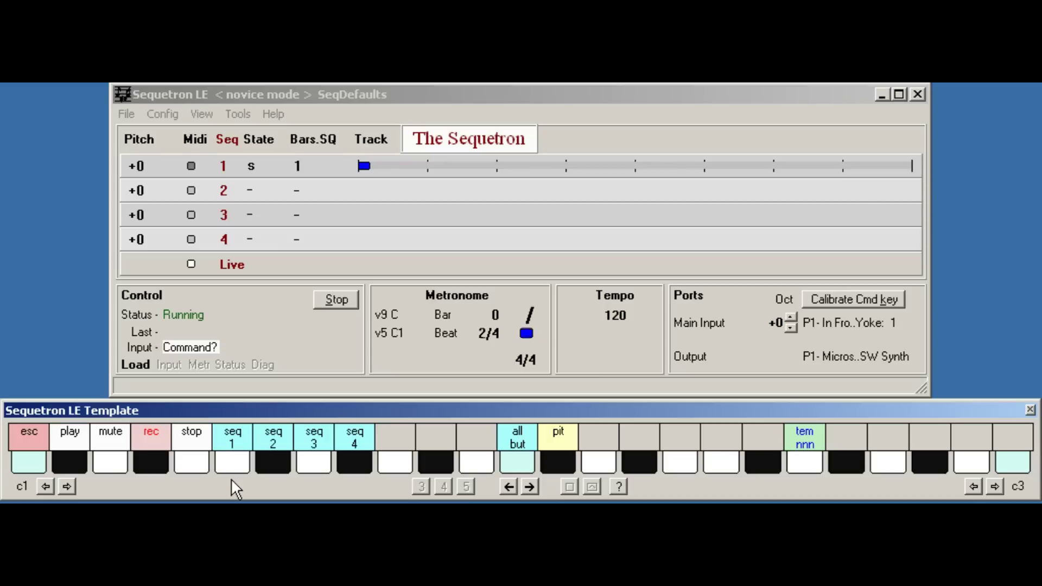
left_click(268, 464)
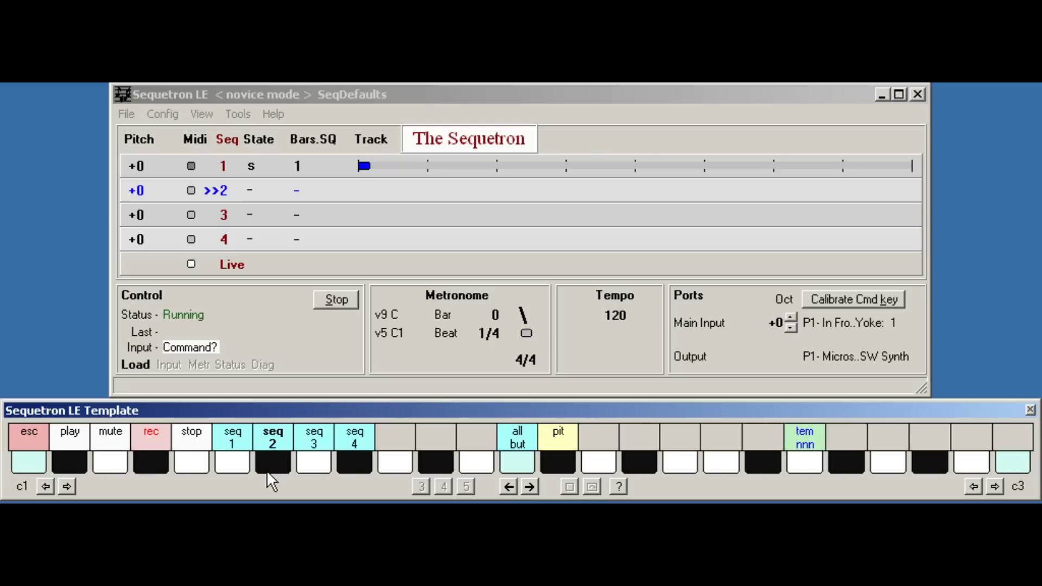
left_click(155, 461)
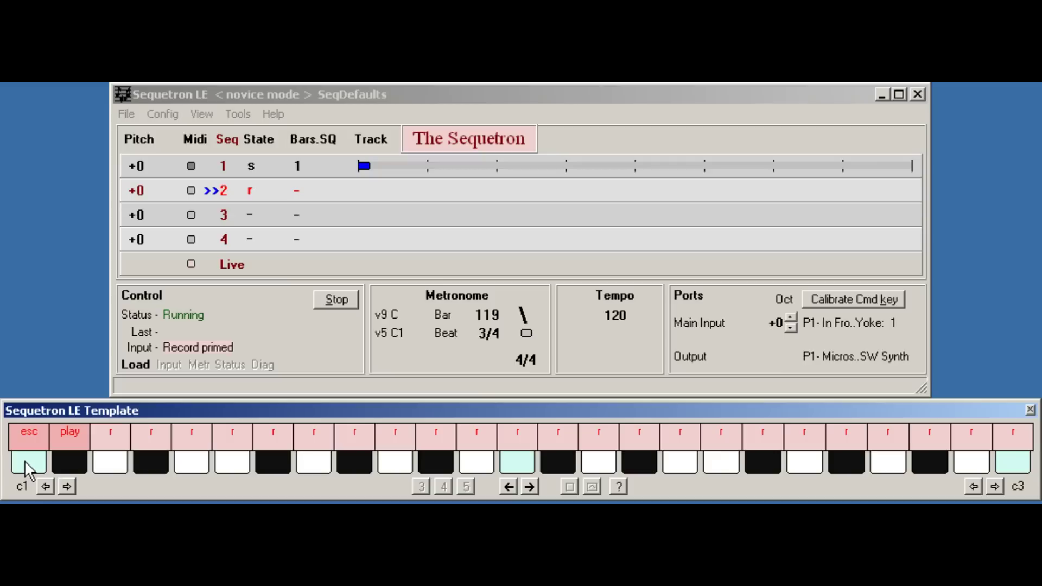
Step: Cancel the pending recording on sequence 2 with the esc key, leaving it empty
left_click(24, 461)
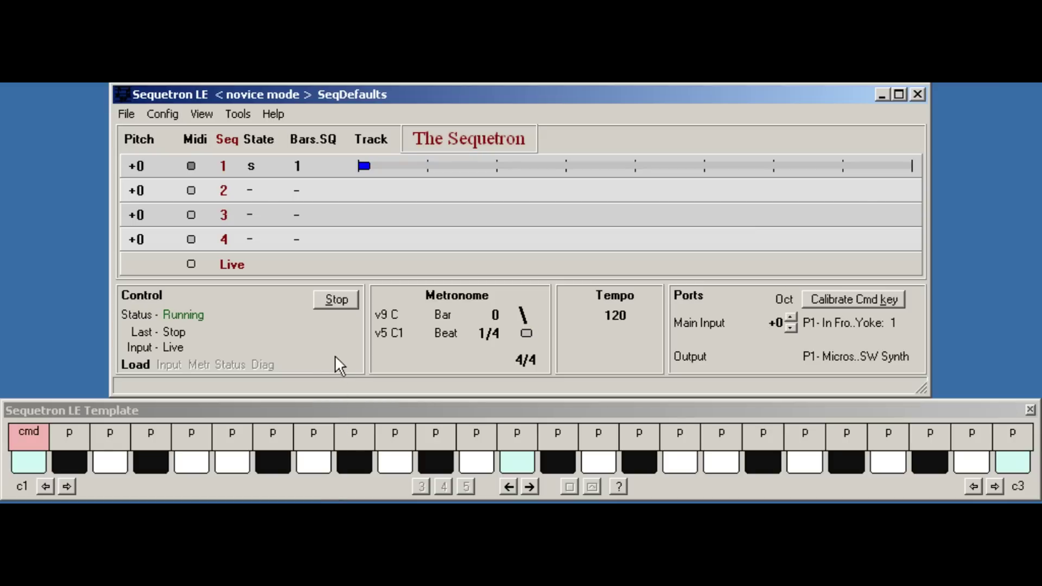
Step: Stop the sequencer, change the tempo from 120 to 100, and run it again
left_click(321, 303)
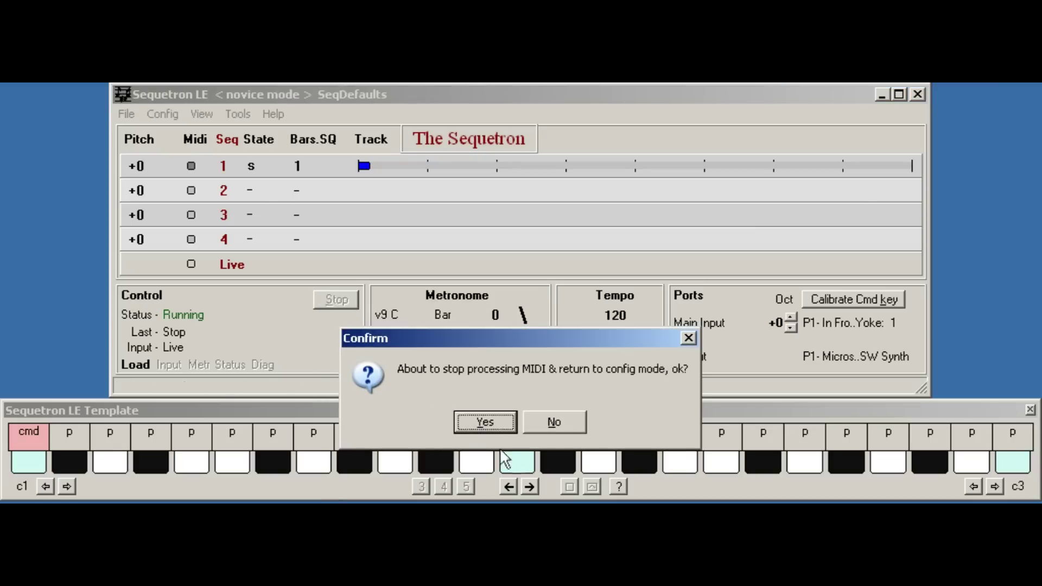
left_click(496, 425)
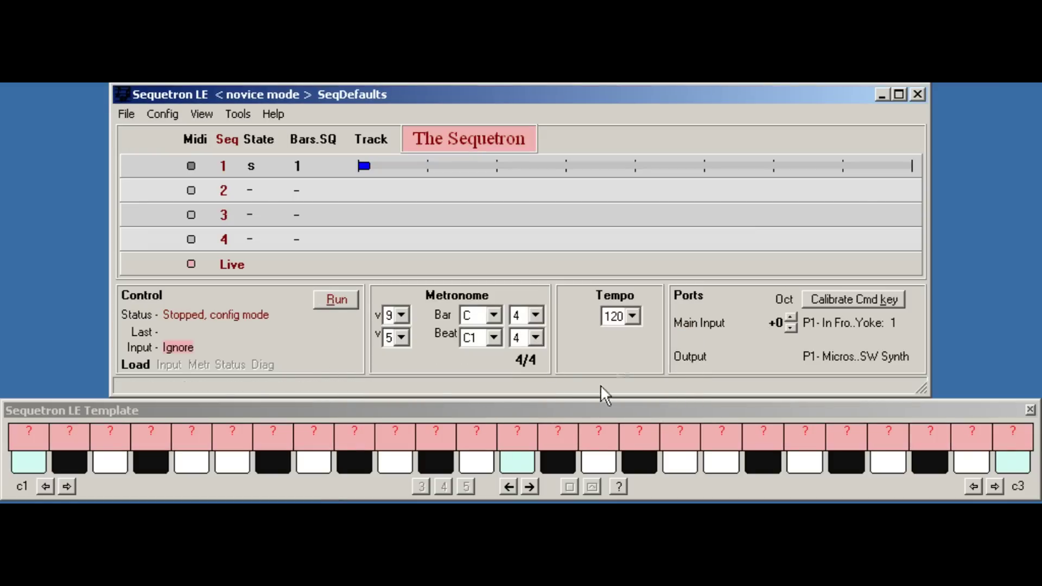
left_click(632, 315)
scroll(634, 354, "up", 7)
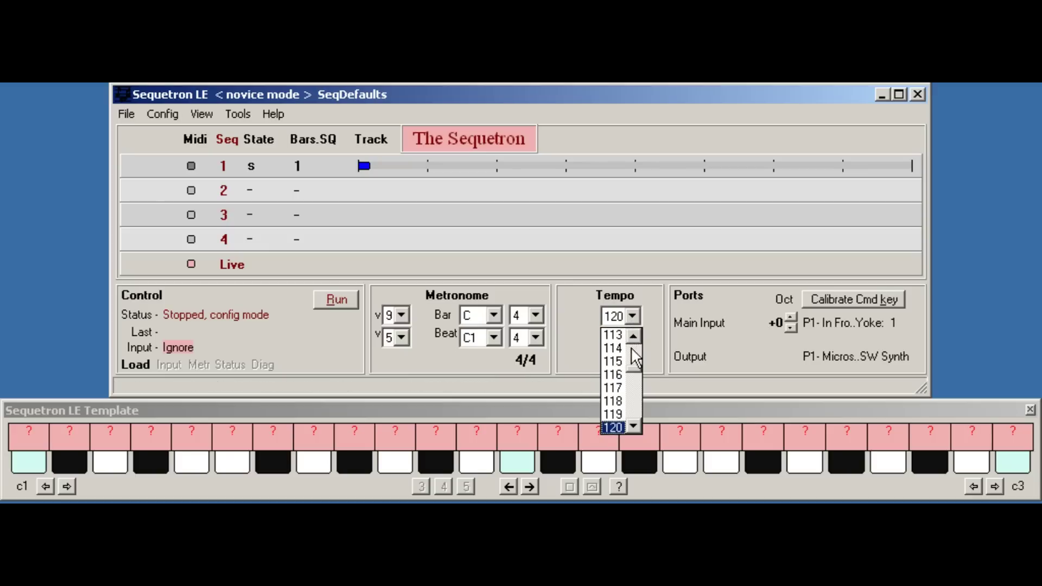
left_click(614, 348)
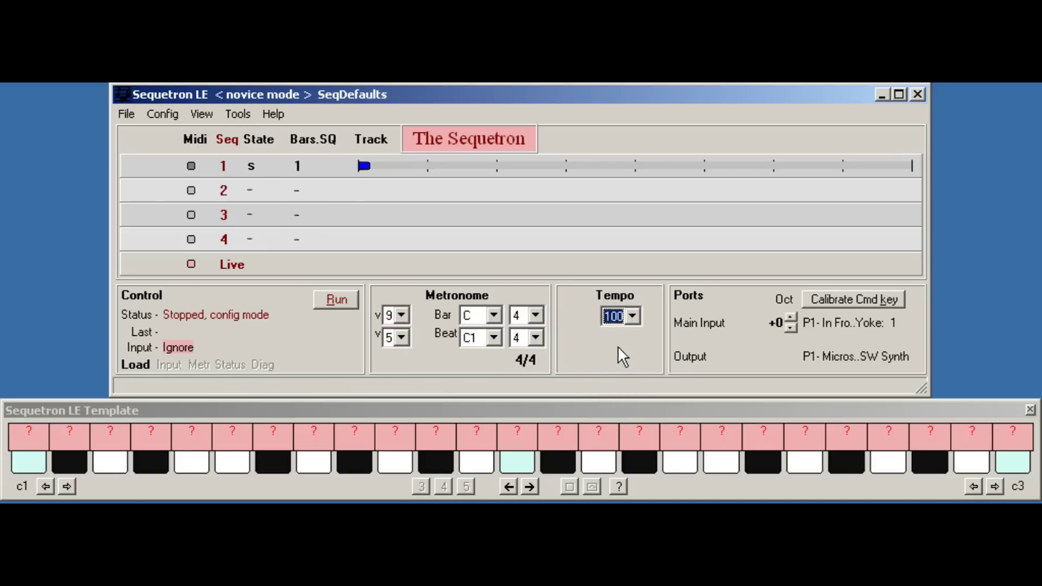
left_click(324, 303)
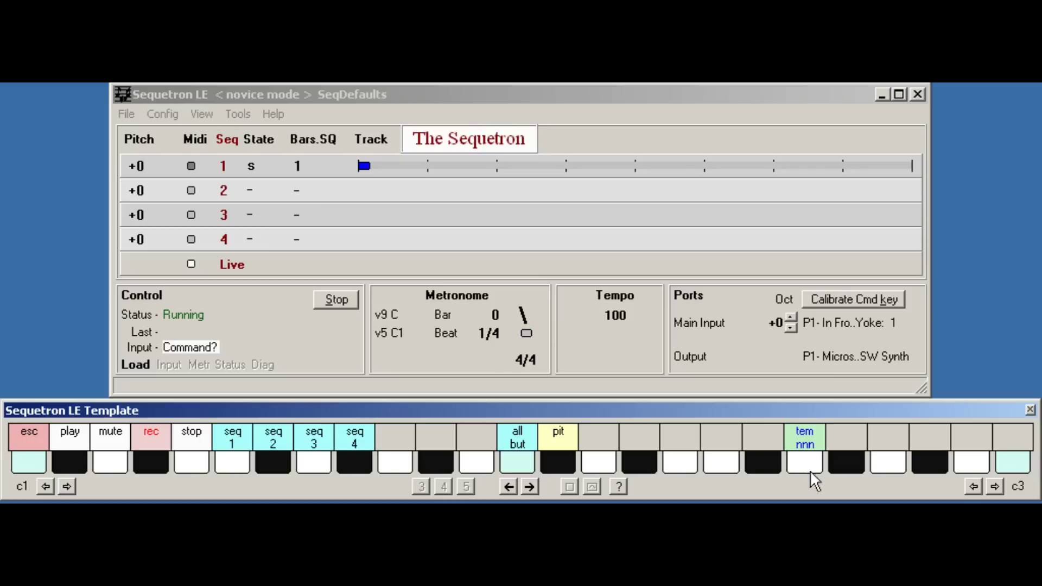
Step: Start sequence 1 looping its one bar
left_click(22, 464)
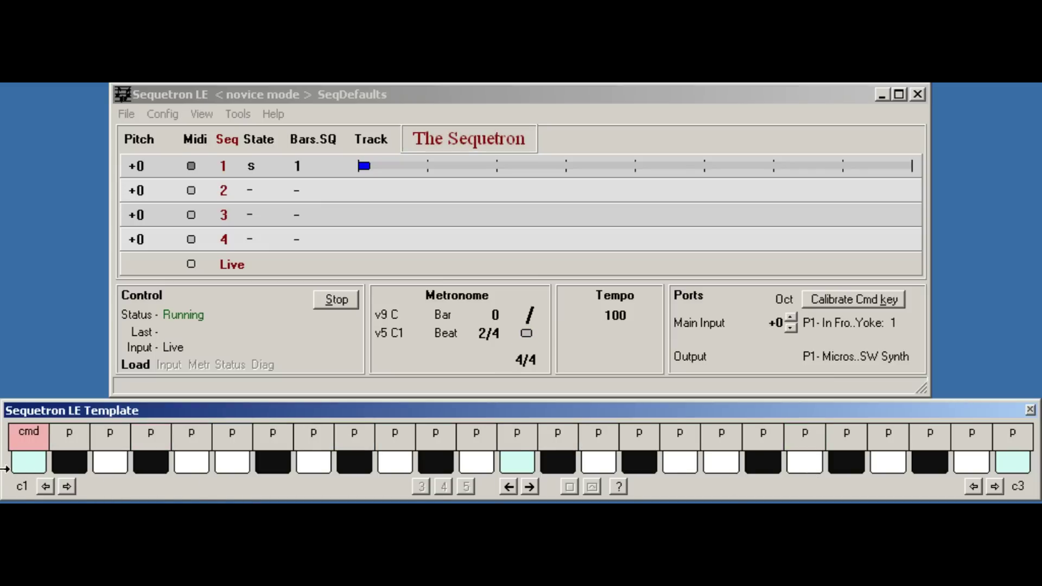
left_click(22, 463)
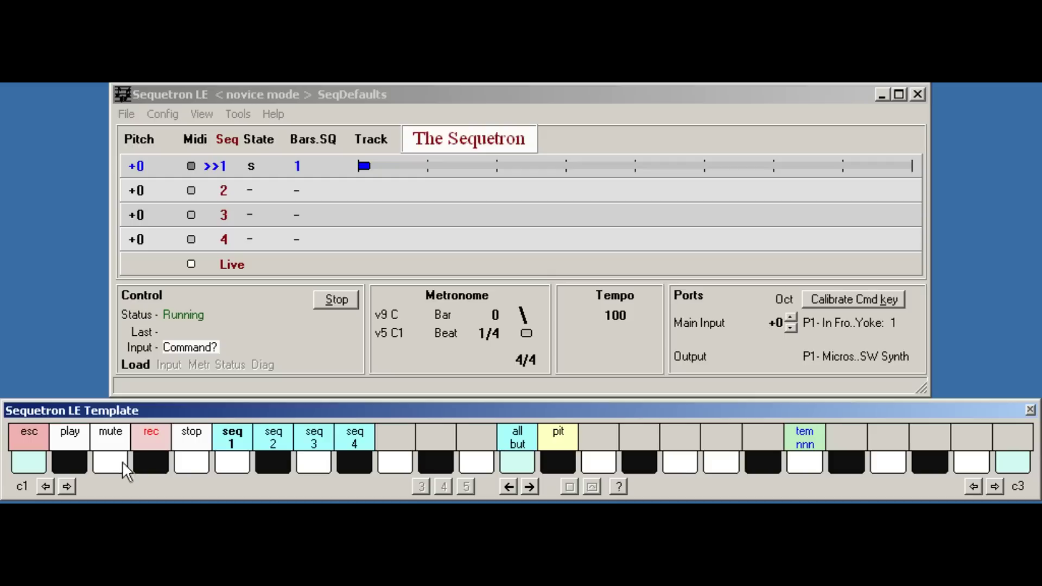
left_click(77, 458)
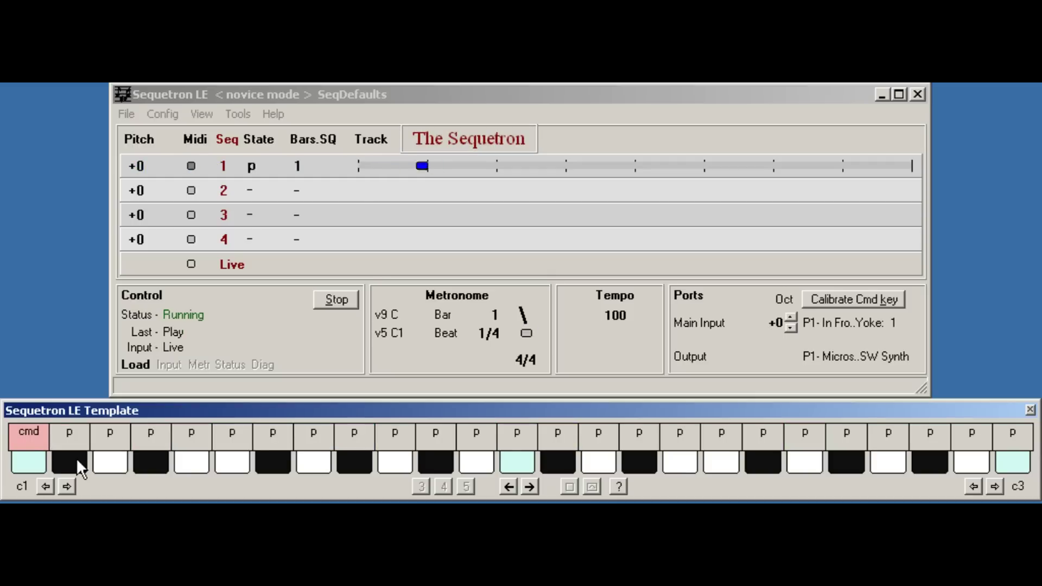
Step: Prime sequence 2 to record again
left_click(31, 460)
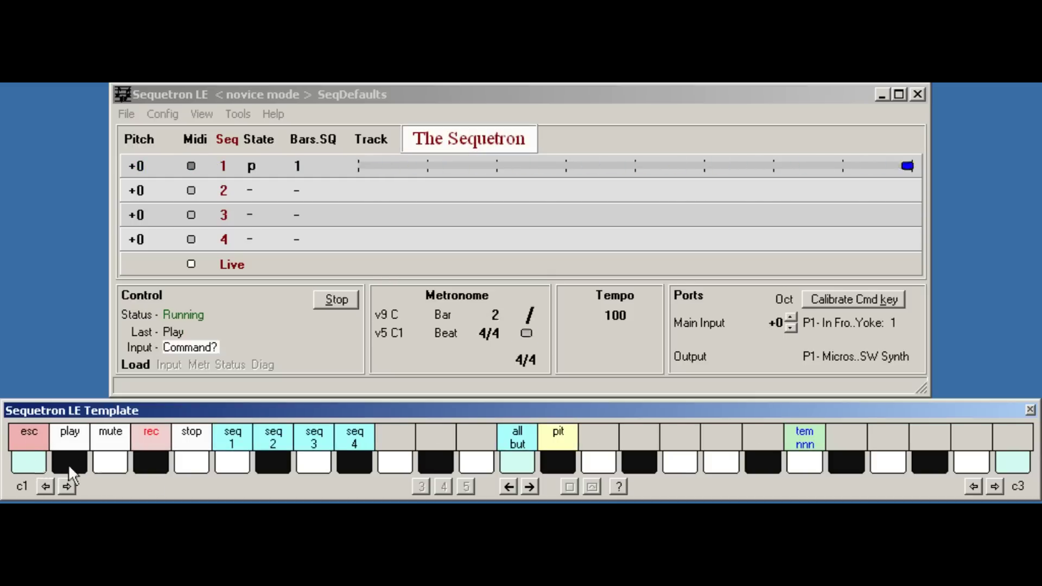
left_click(271, 461)
left_click(153, 461)
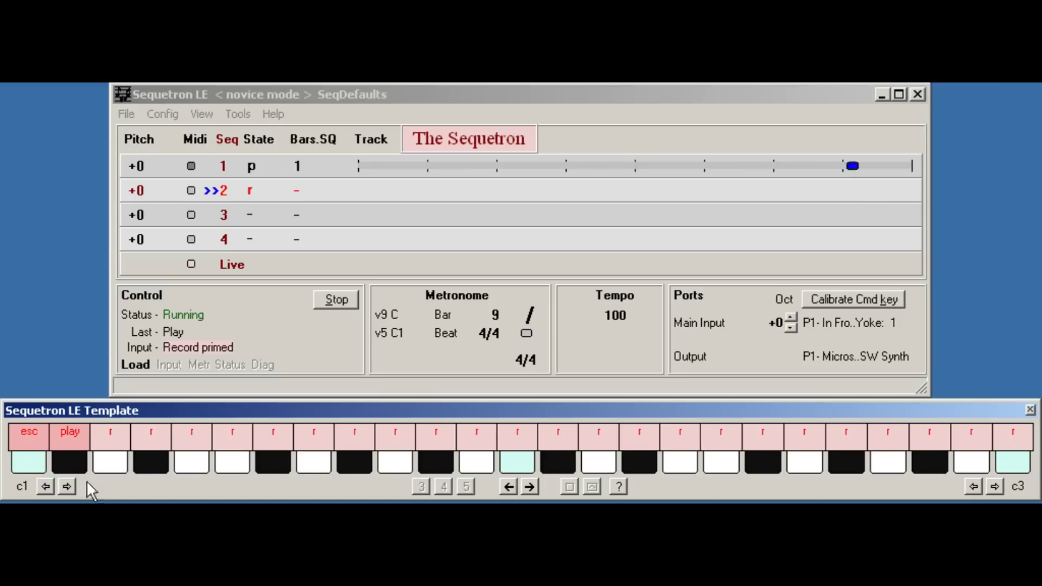
Step: Play two notes to record a two-bar phrase into sequence 2, then stop it
left_click(518, 463)
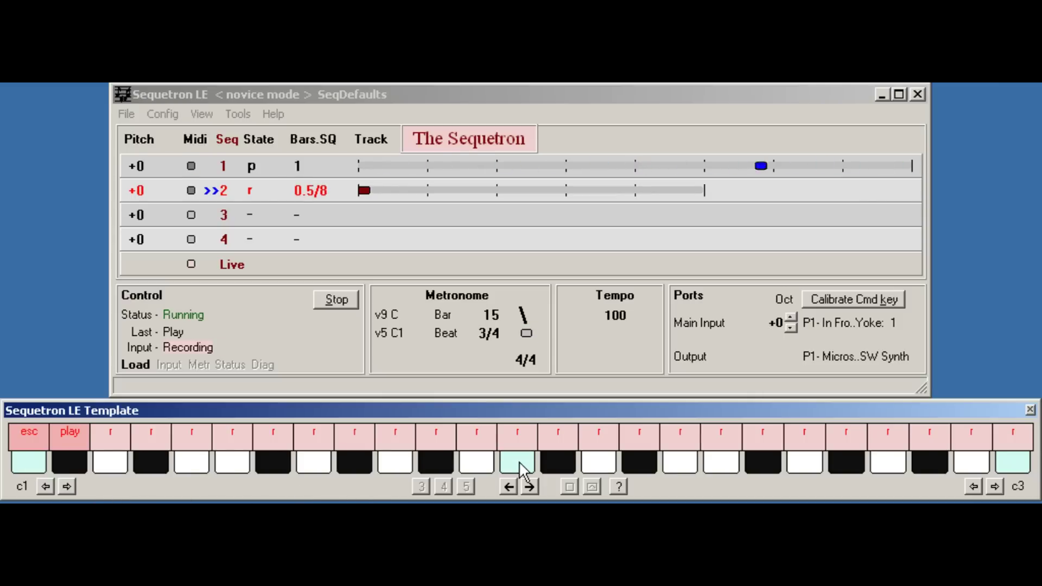
left_click(313, 462)
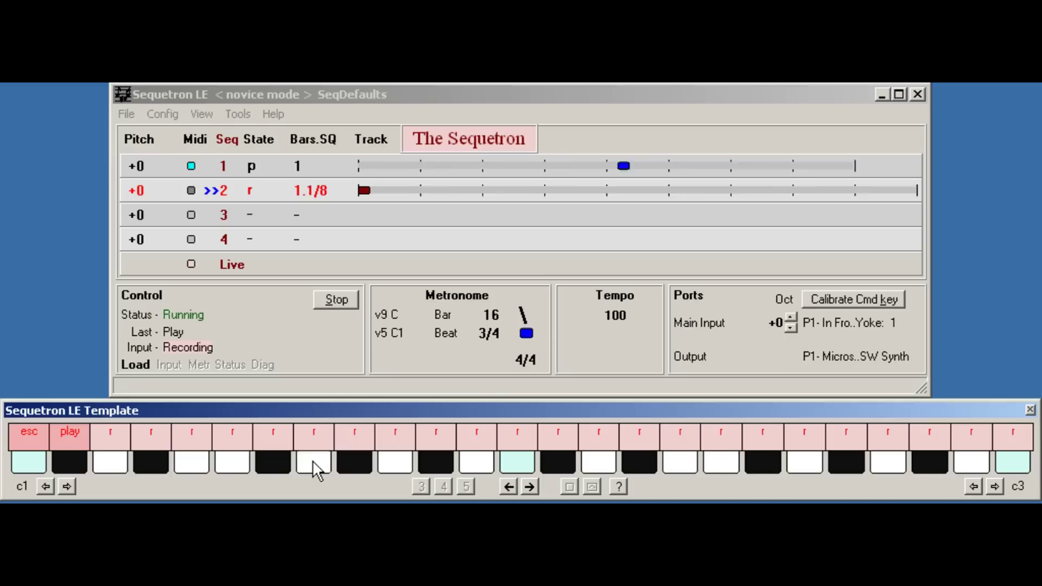
left_click(24, 462)
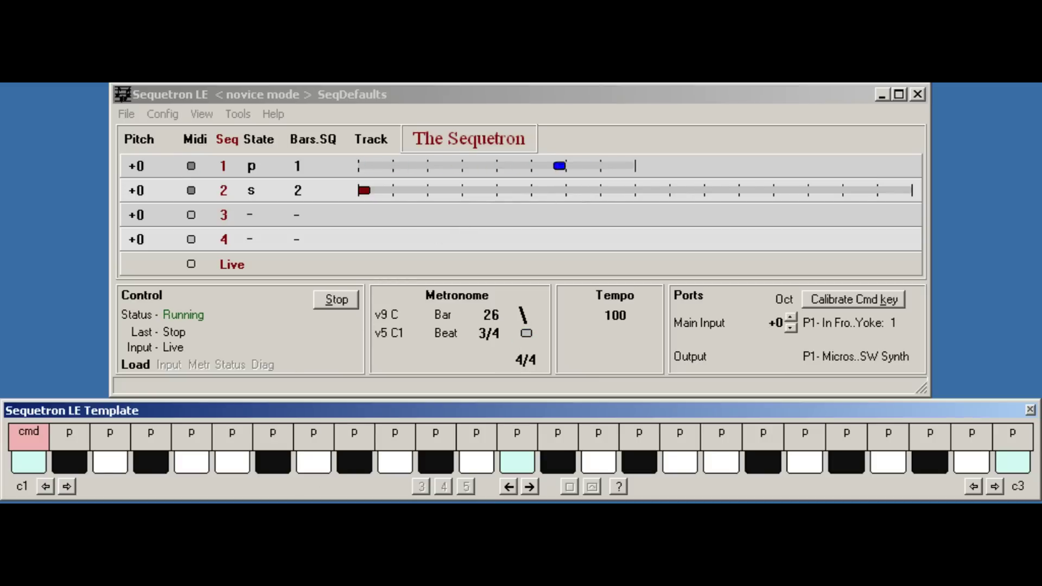
Step: Start sequence 2 looping its two-bar recording alongside sequence 1
left_click(25, 461)
left_click(274, 464)
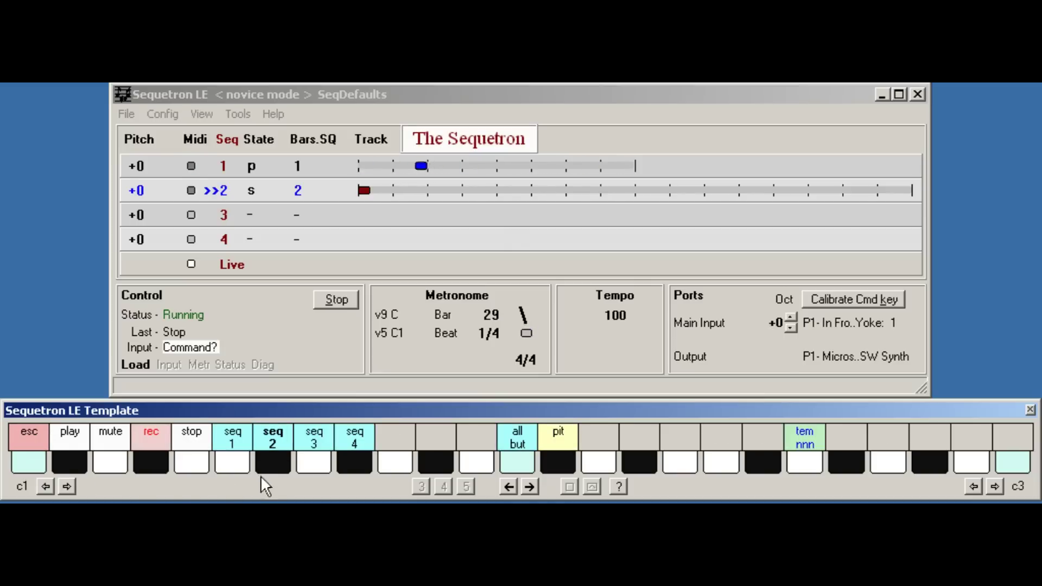
left_click(67, 461)
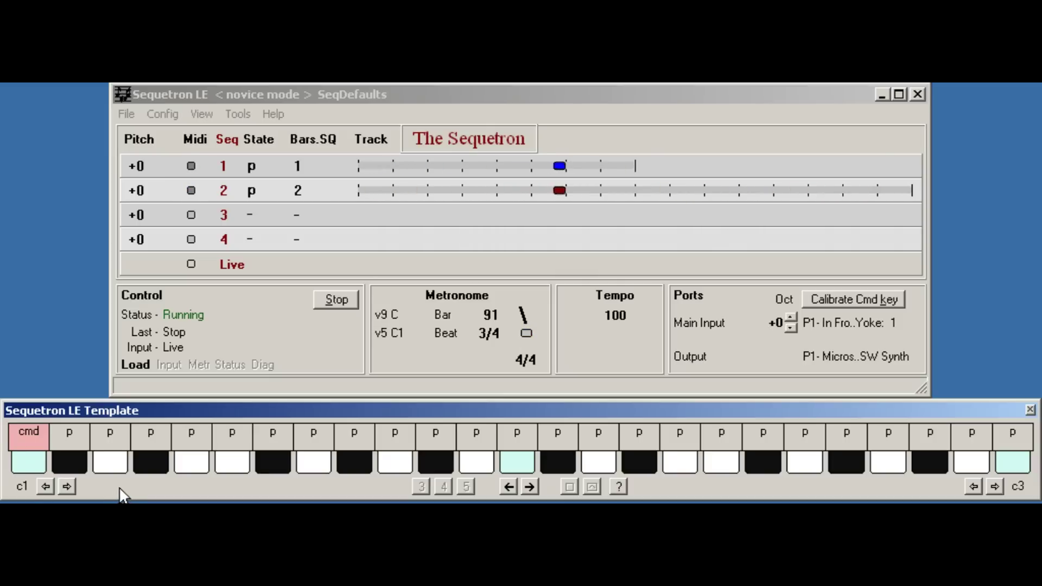
Step: Arm sequence 3 and play two notes into it, giving a 0.4/8 recording
left_click(24, 461)
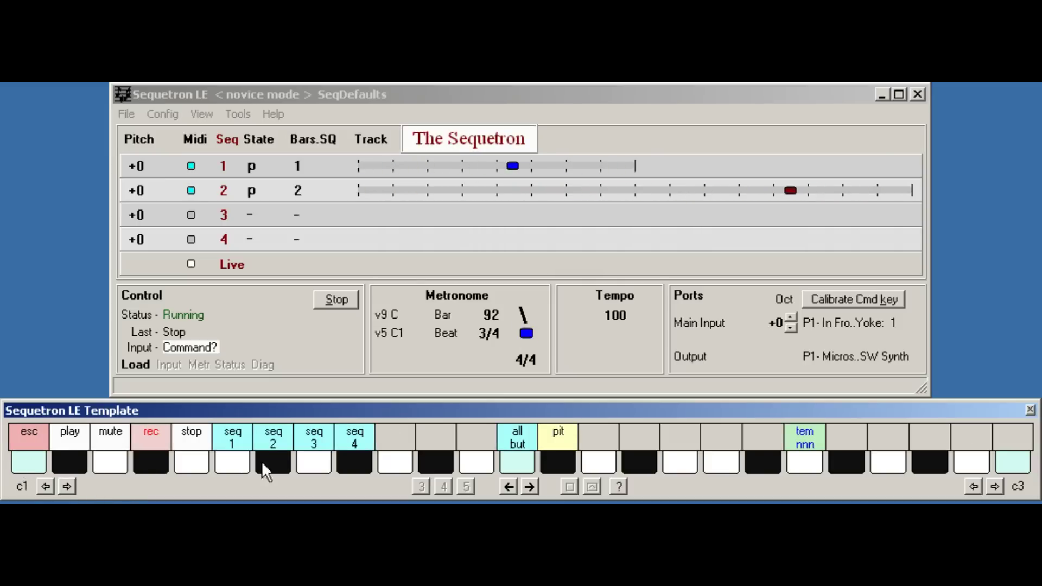
left_click(307, 465)
left_click(140, 462)
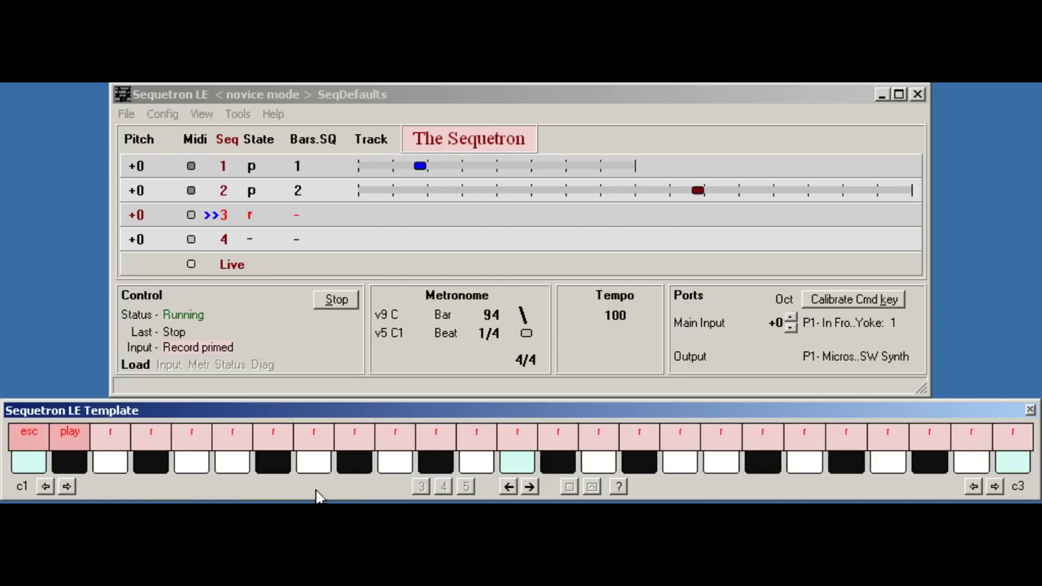
left_click(312, 464)
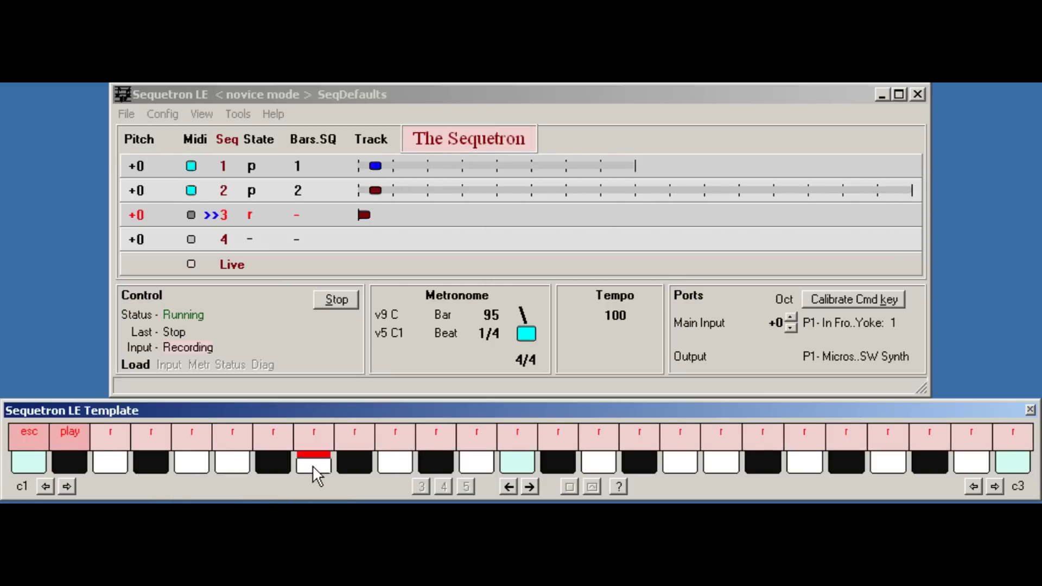
left_click(44, 465)
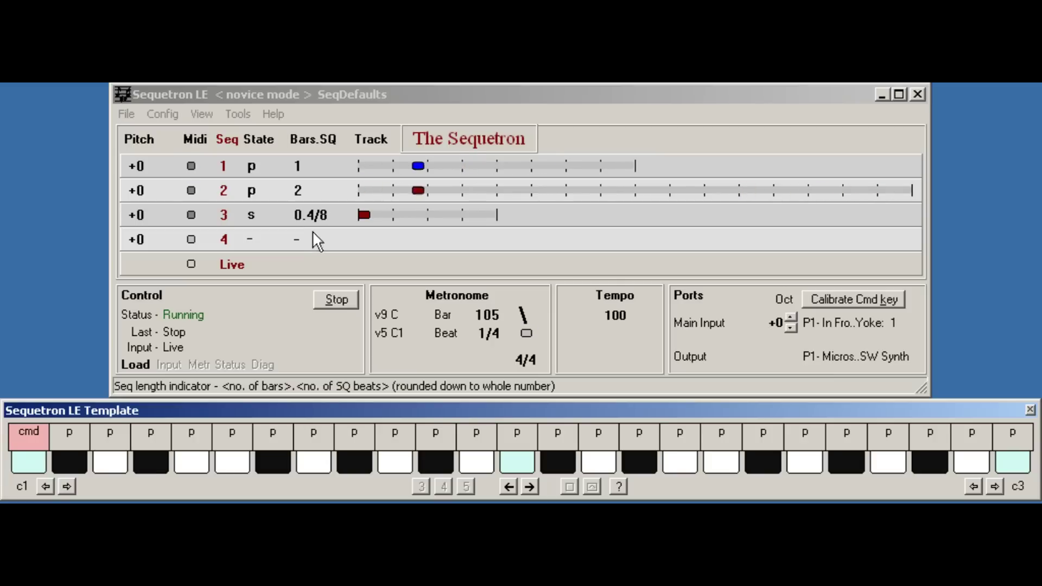
Step: Start sequence 3 playing its 0.4/8 loop together with sequences 1 and 2
left_click(31, 461)
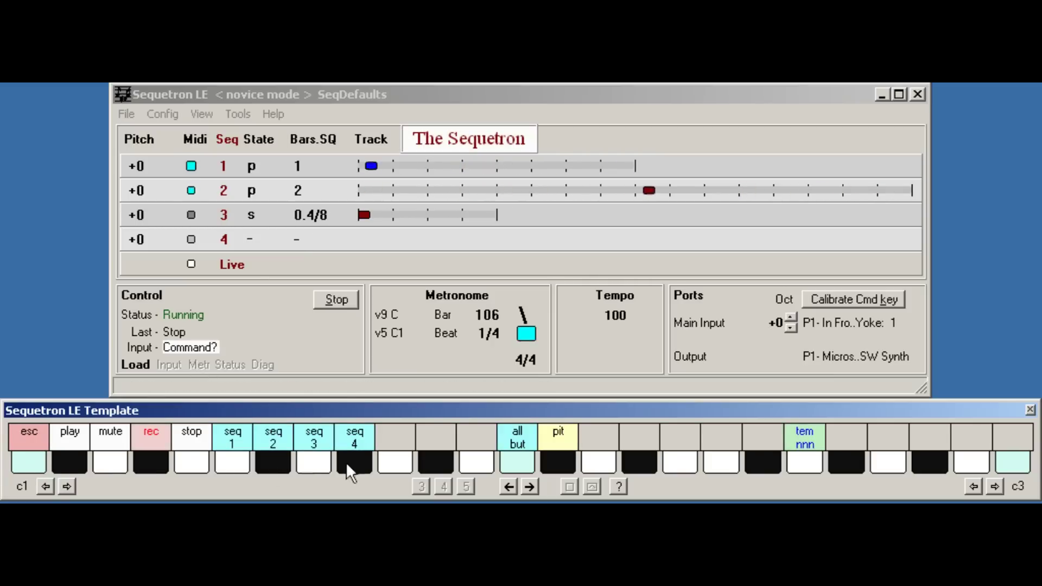
left_click(311, 462)
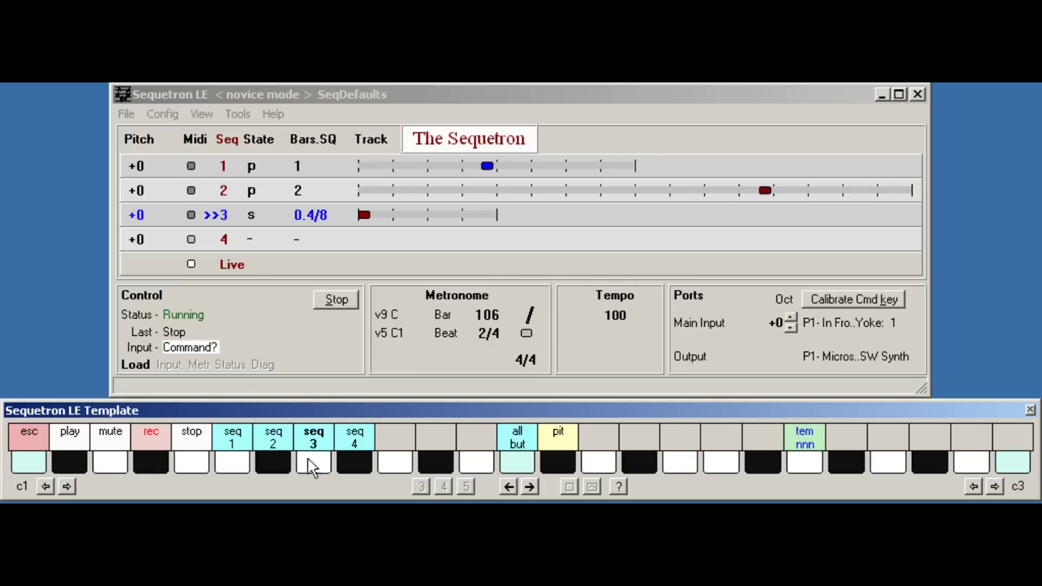
left_click(58, 455)
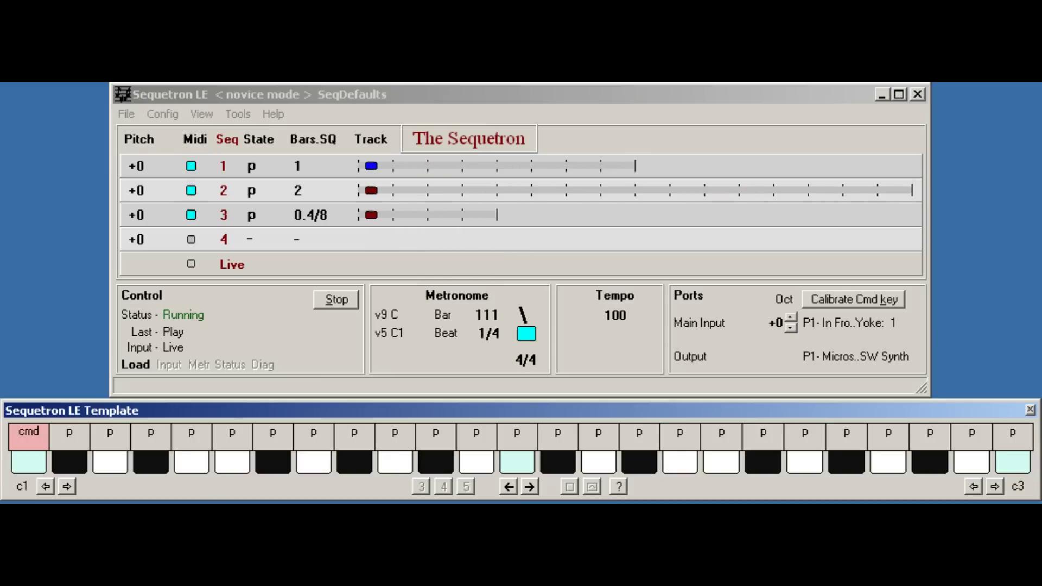
Step: Select sequences 1, 2 and 3 and stop all three at once
left_click(29, 468)
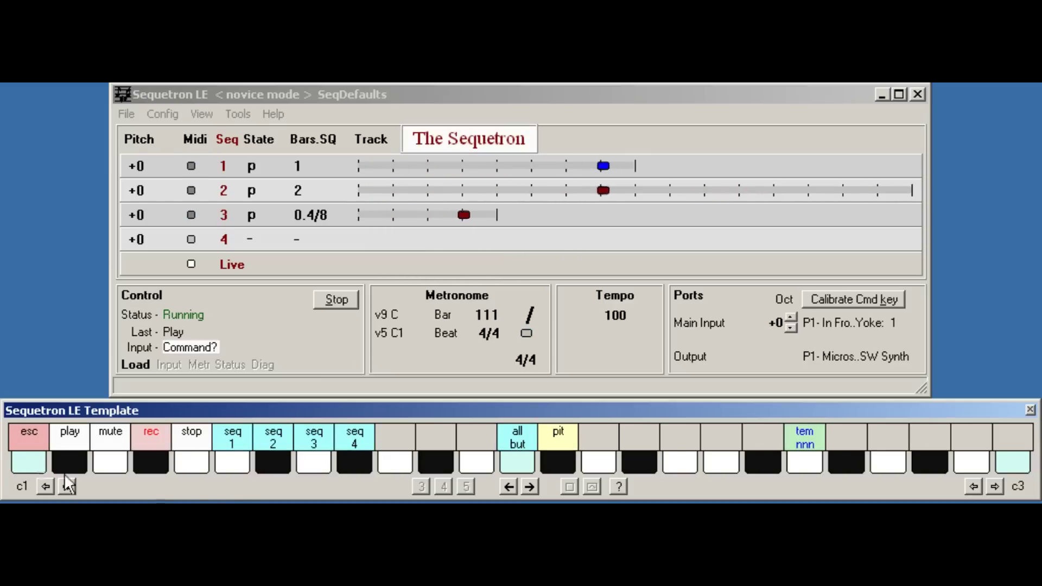
left_click(233, 464)
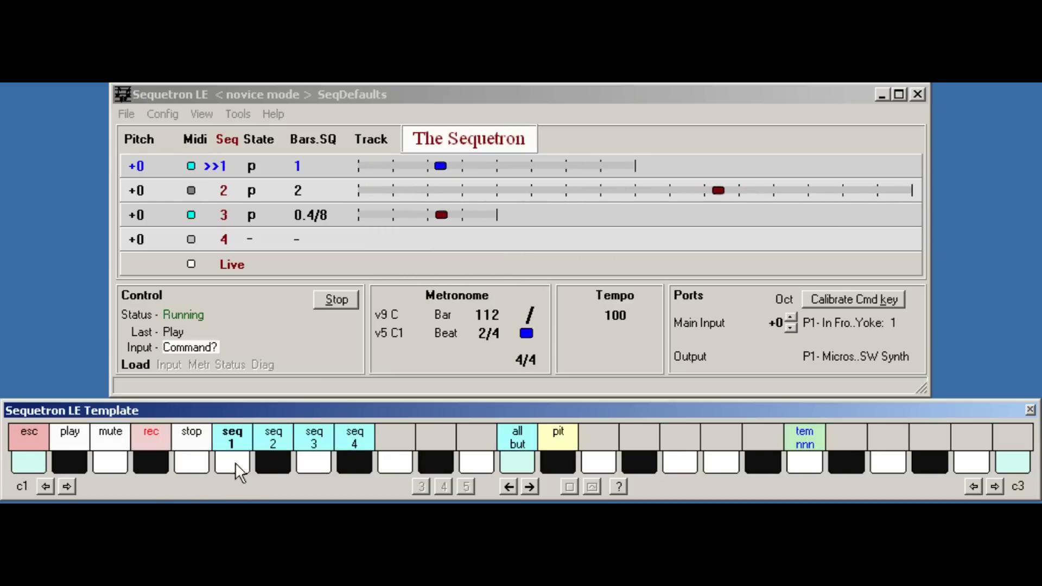
left_click(288, 459)
left_click(313, 465)
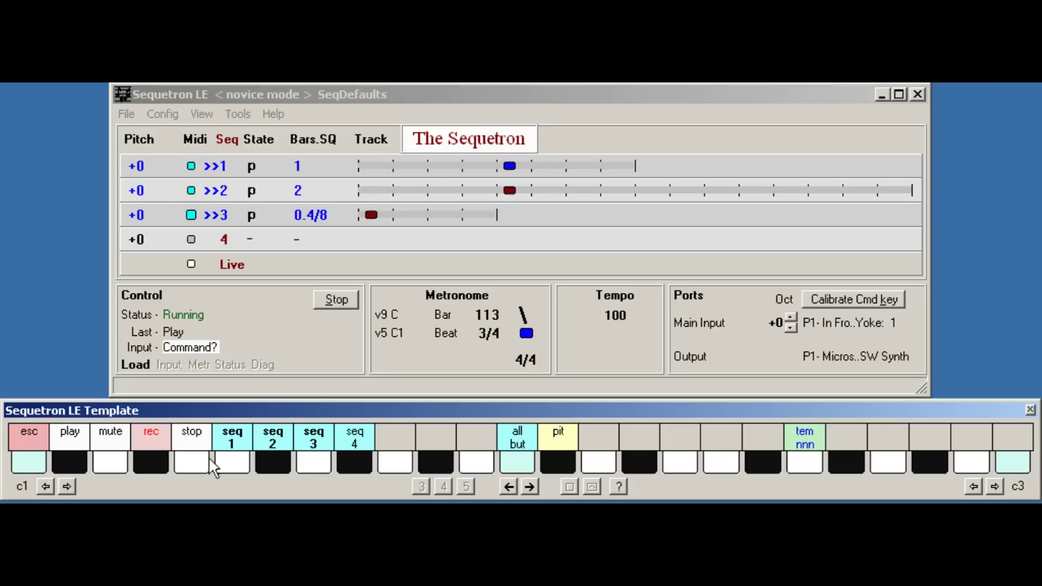
left_click(194, 459)
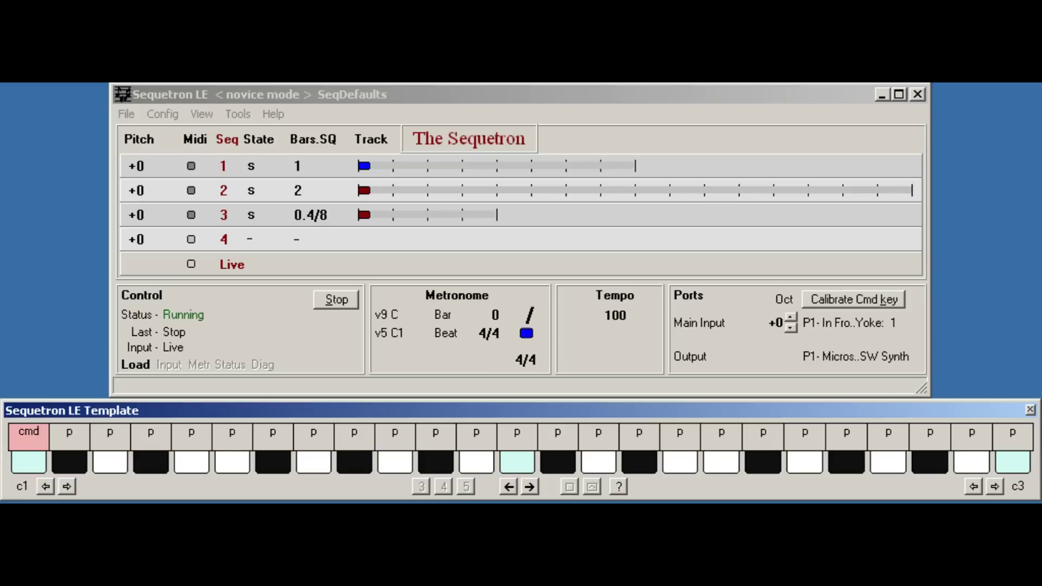
Step: Restart sequence 1 playing and prime sequence 2 for re-recording
left_click(24, 461)
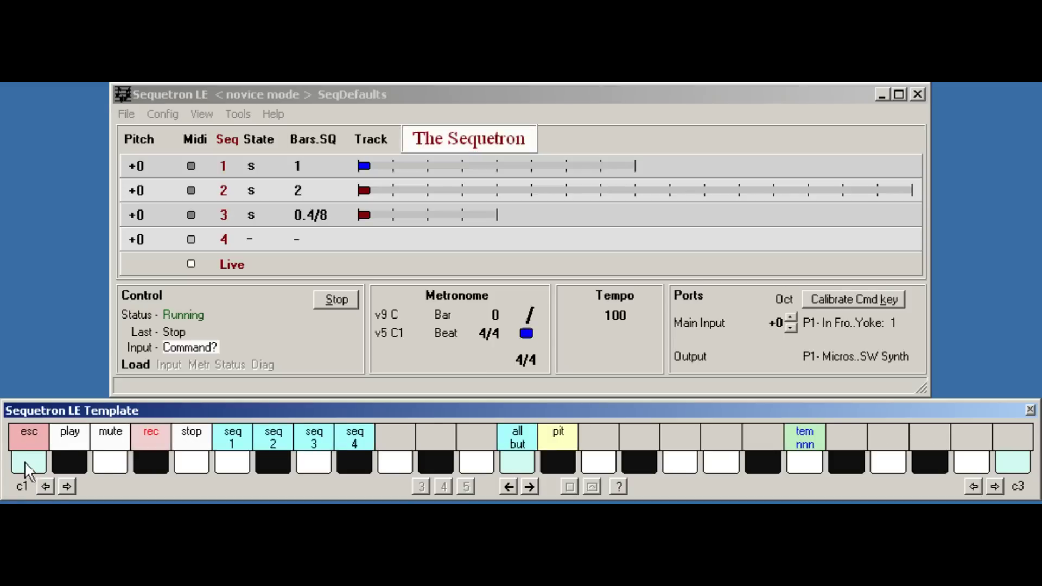
left_click(78, 459)
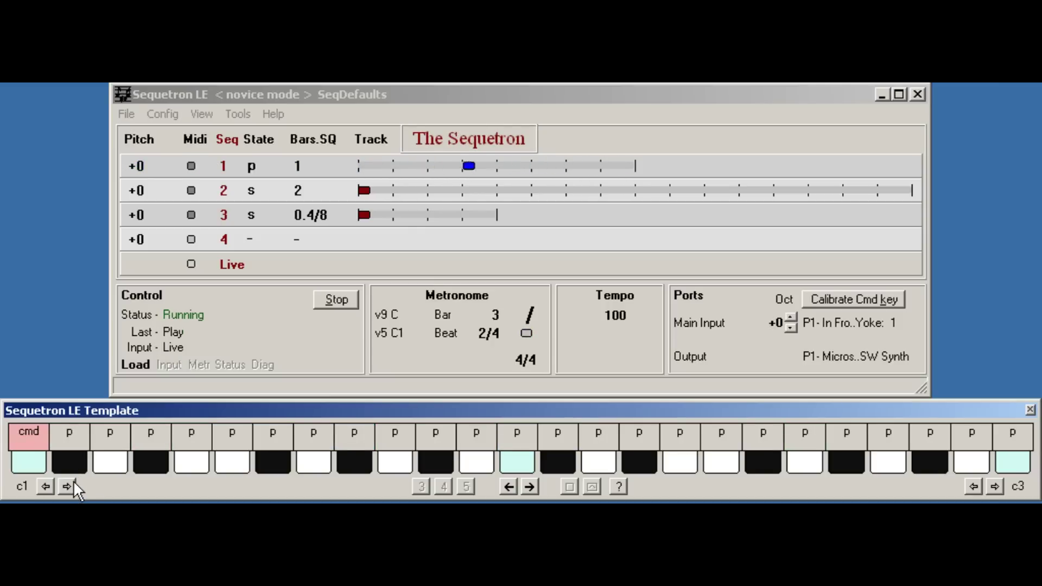
left_click(33, 467)
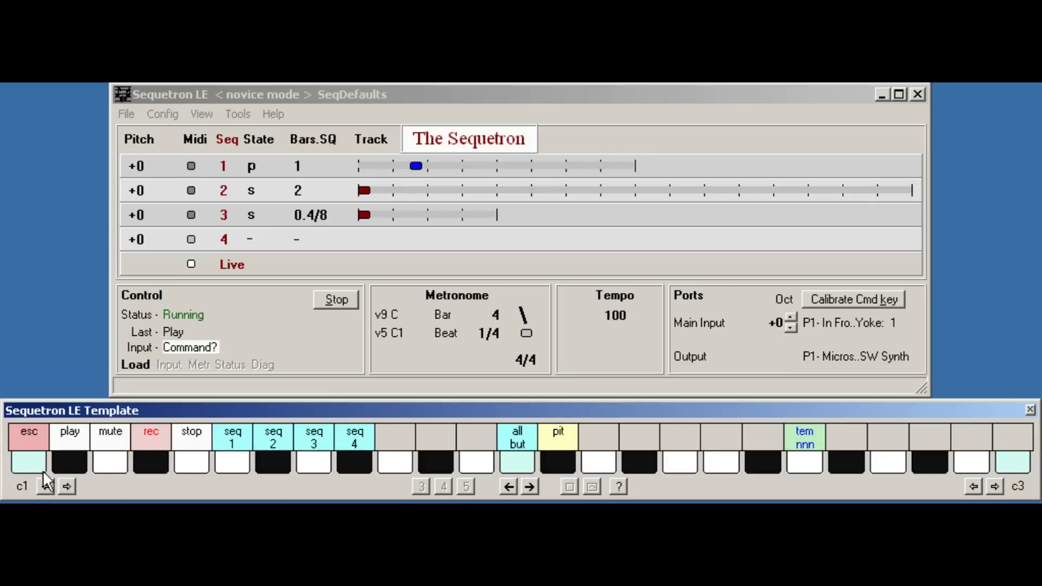
left_click(273, 464)
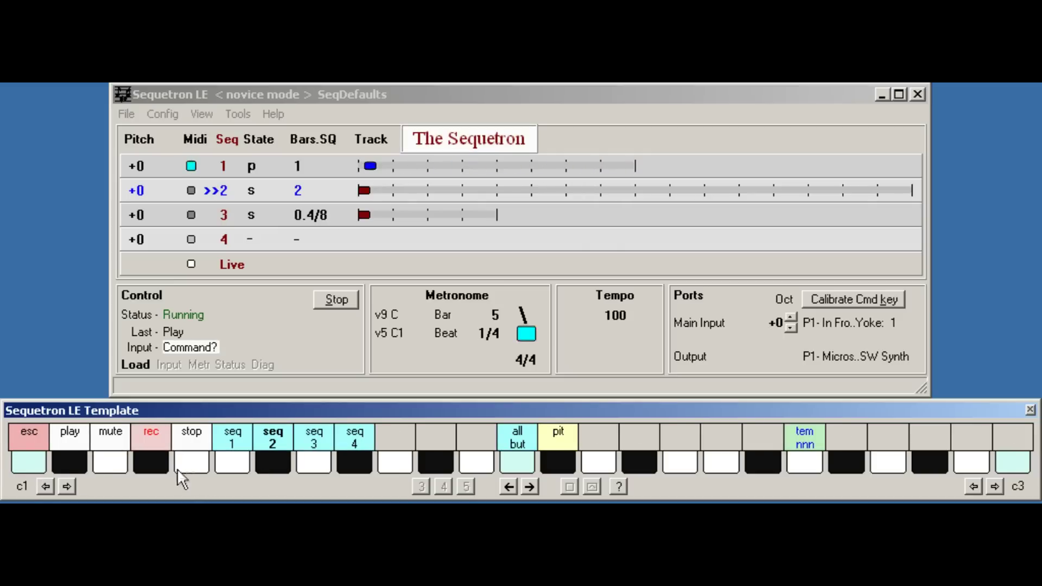
left_click(154, 459)
Step: Play a one-bar phrase for sequence 2, then end recording so it loops with sequence 1
left_click(205, 464)
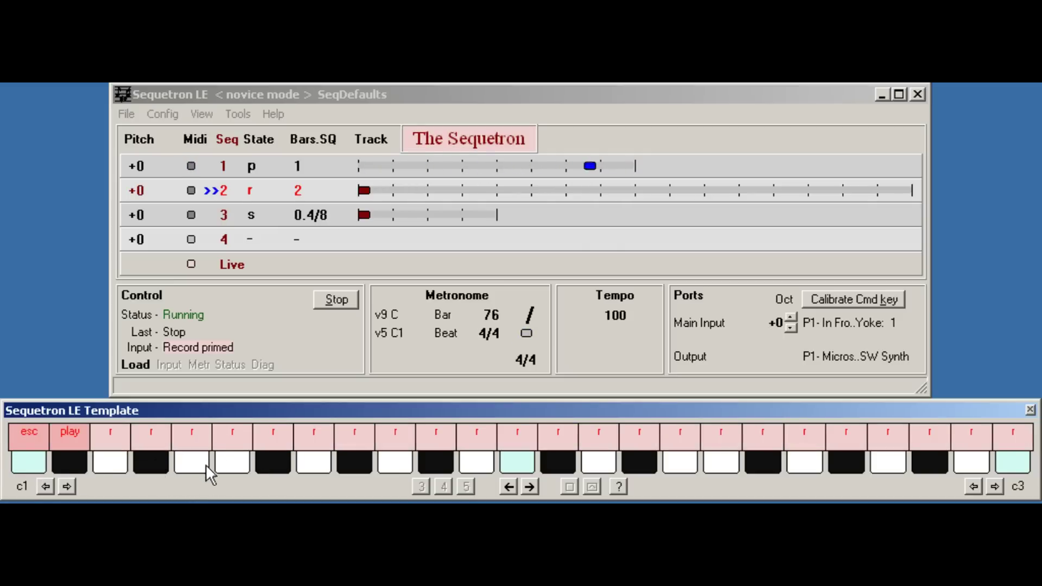
mouse_move(279, 195)
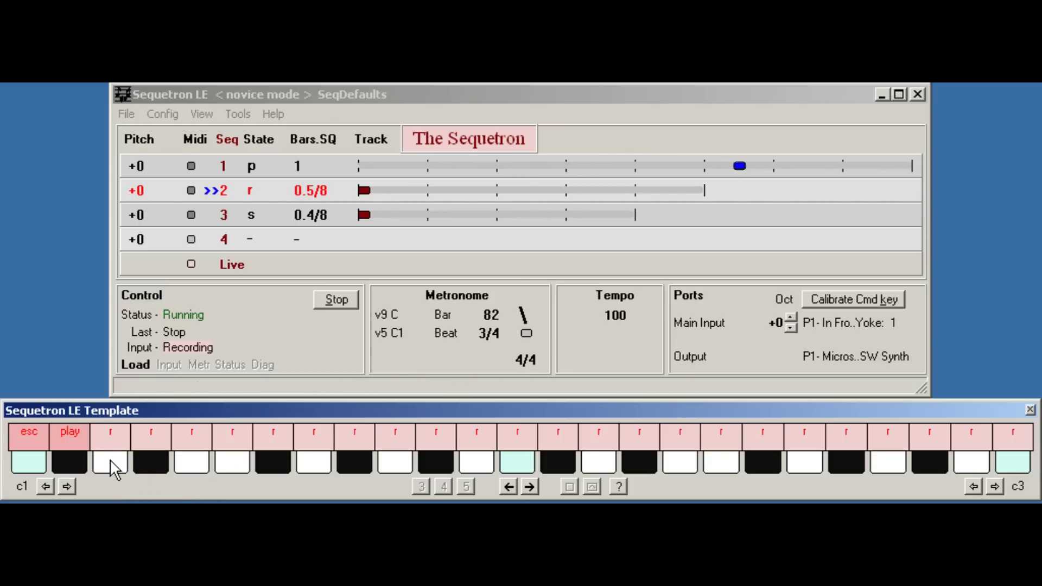
left_click(70, 460)
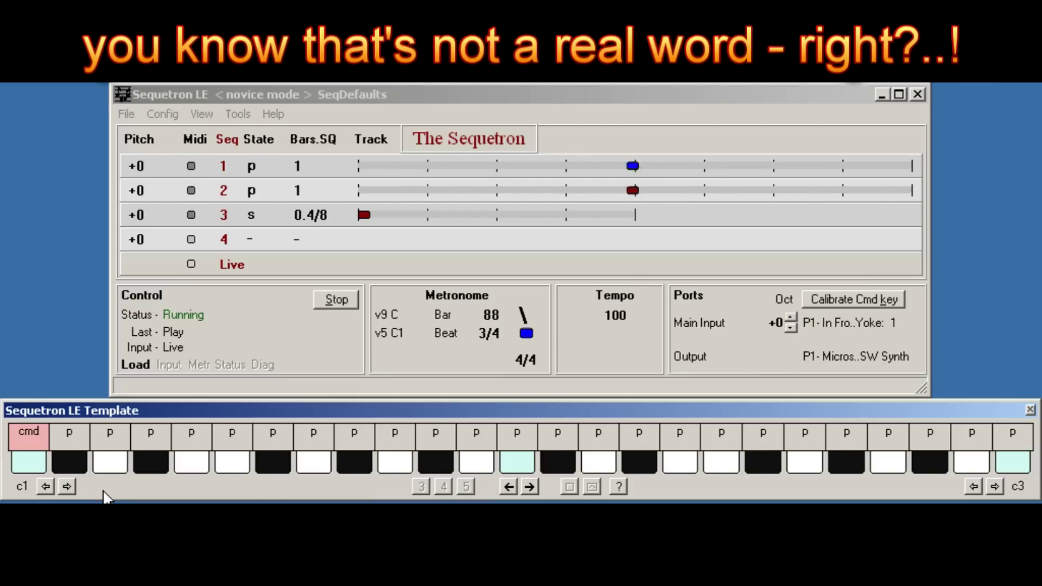
Step: In command mode, select sequences 1 and 2 and stop them both
left_click(21, 464)
left_click(227, 465)
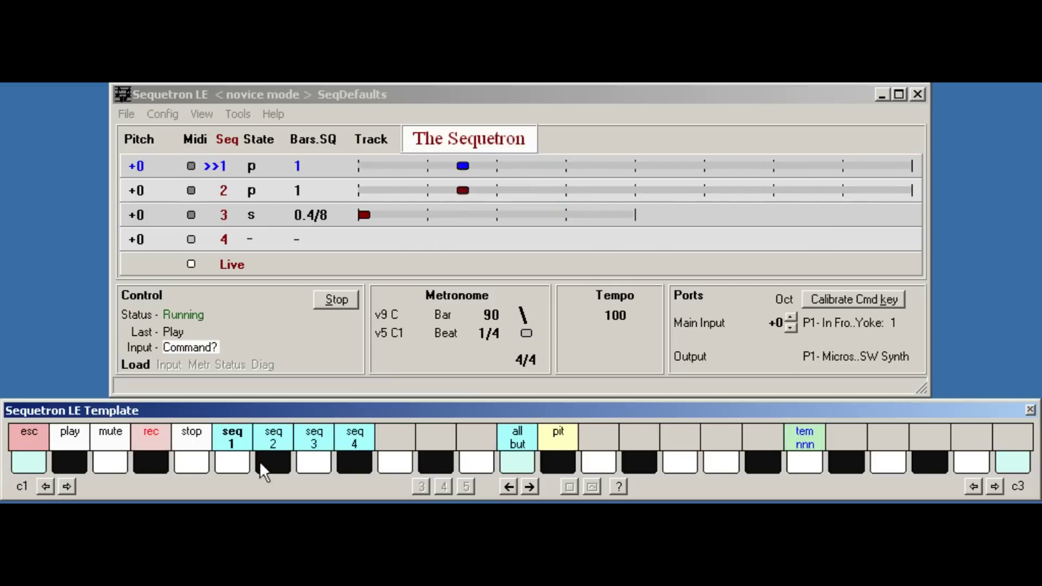
left_click(261, 461)
left_click(193, 464)
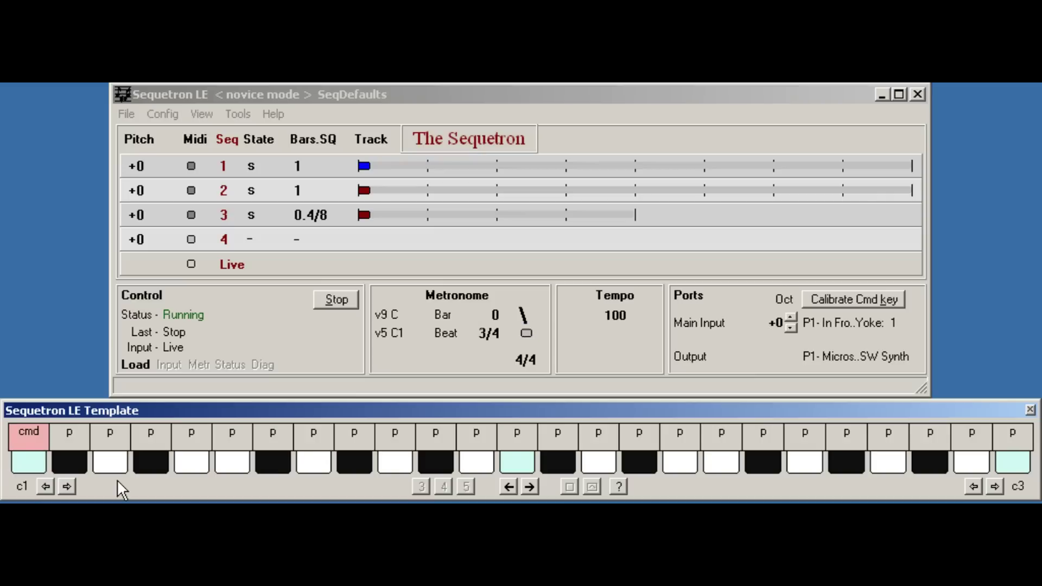
Step: In command mode, select sequence 1 and prime it for recording with rec
left_click(30, 464)
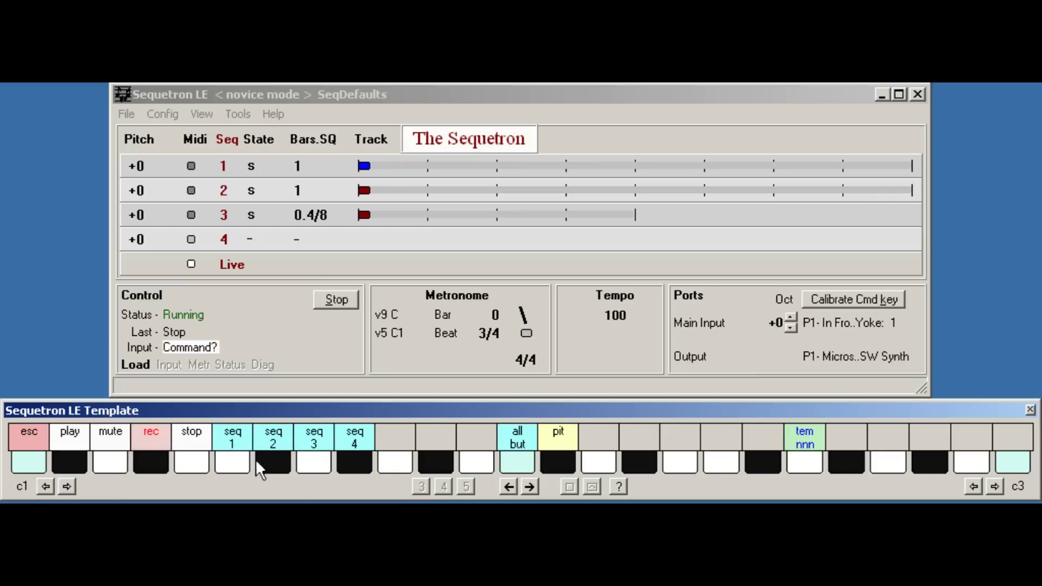
left_click(243, 457)
left_click(162, 457)
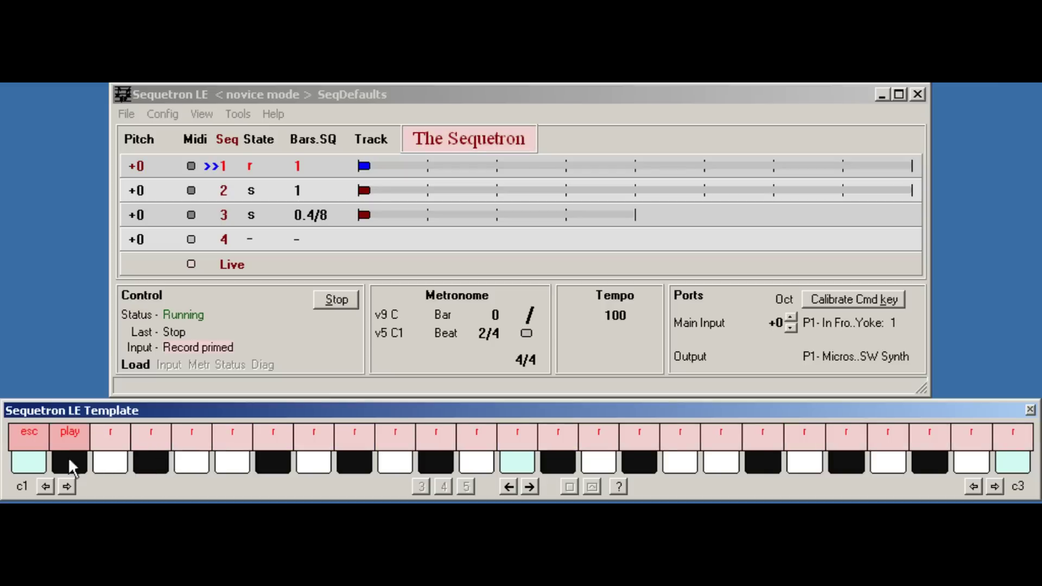